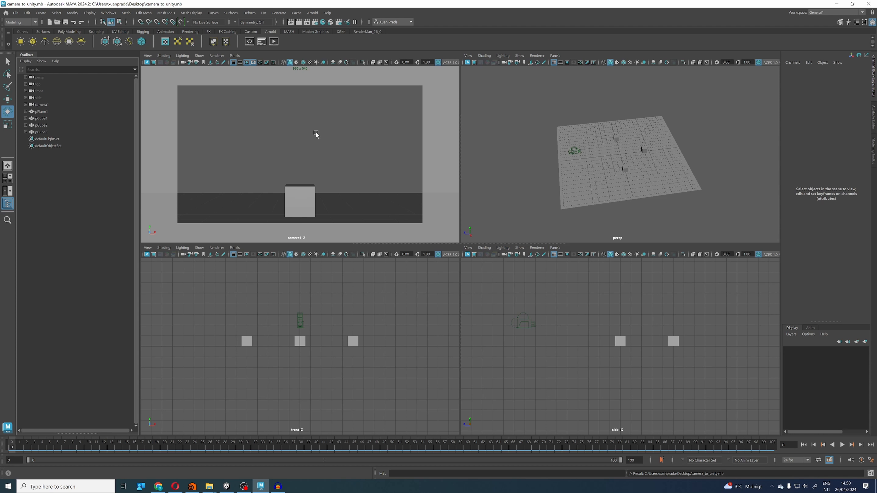
Step: Maximize the camera1 view and inspect the camera's transform and shape attributes, including its film back settings
key(q)
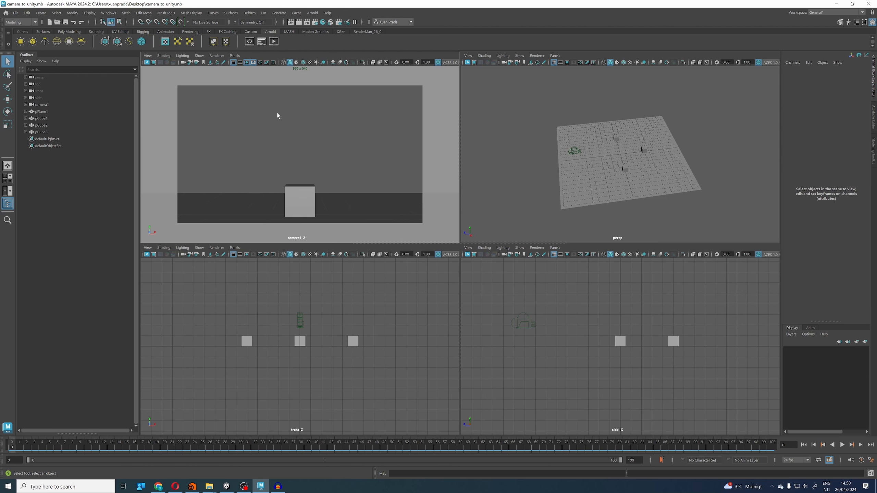
key(space)
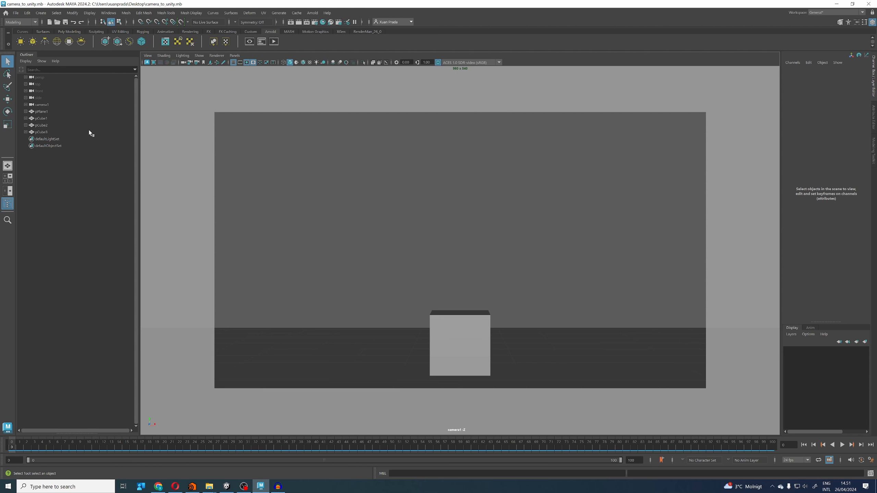
click(53, 105)
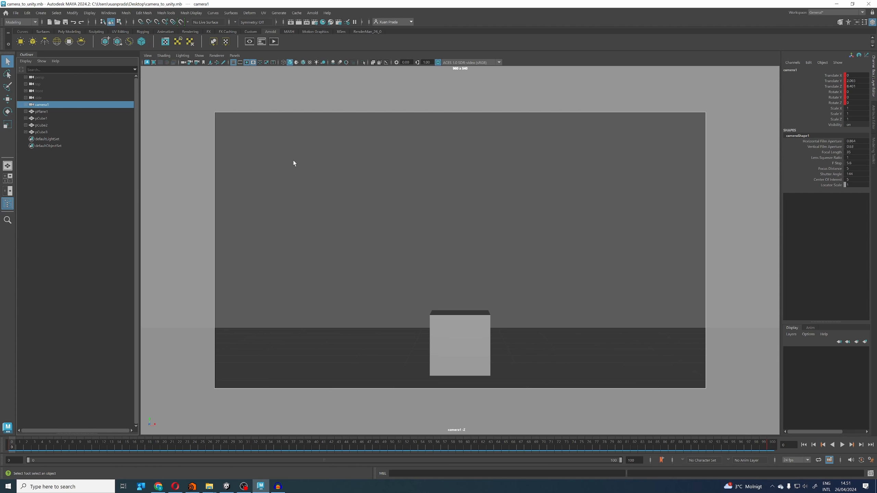
key(ctrl+a)
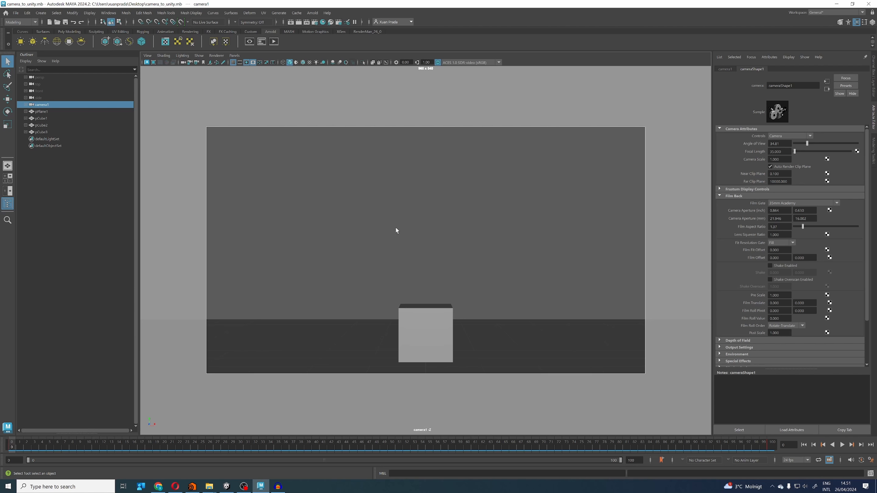
click(411, 242)
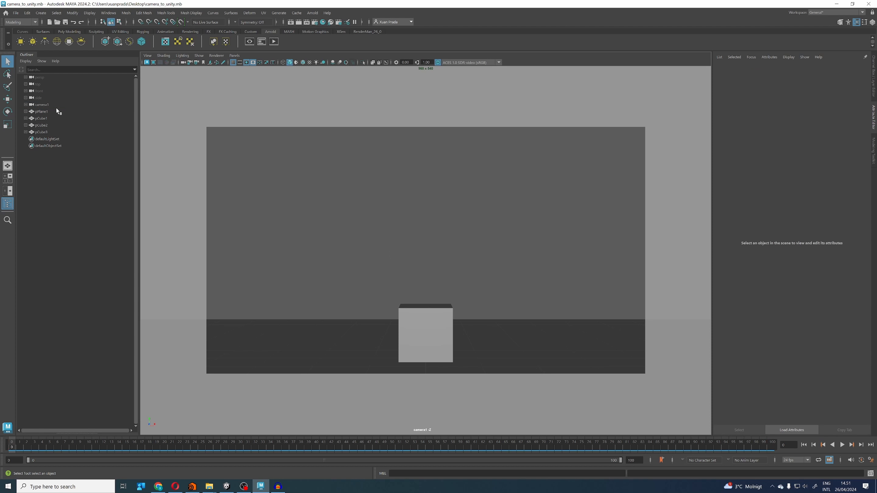
click(42, 104)
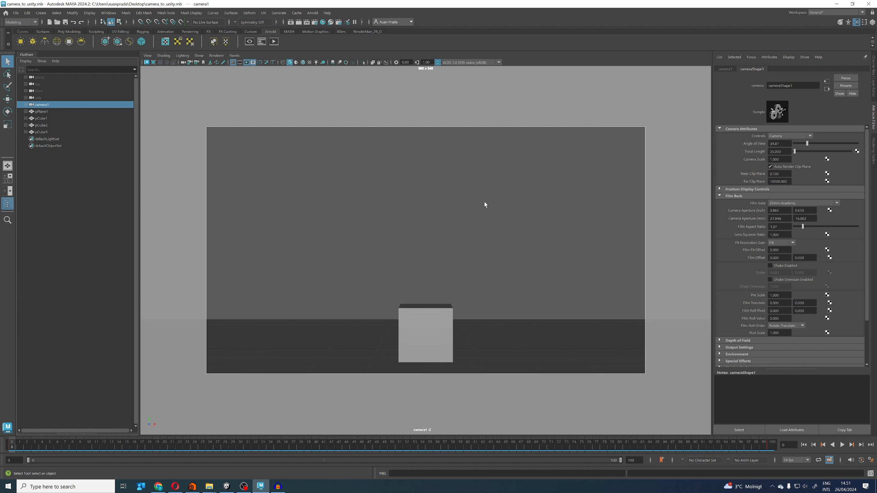
click(322, 173)
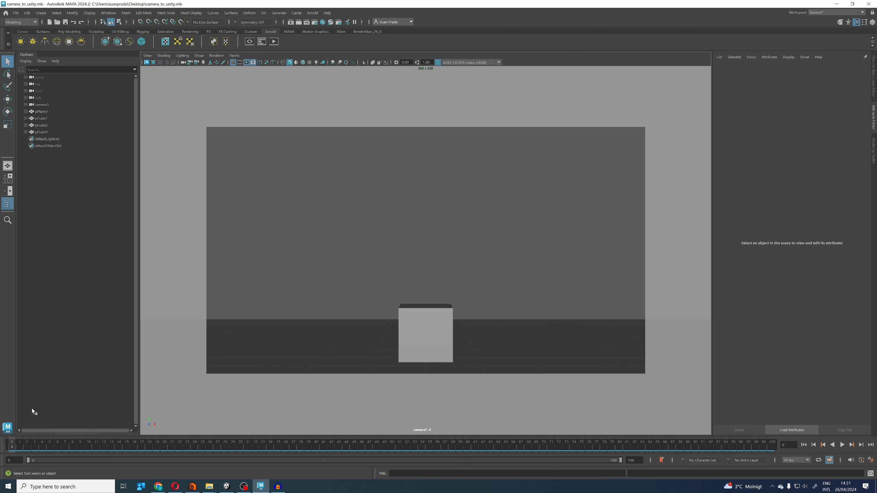
Step: Preview the camera animation through the camera1 view and in the maximized perspective view
mouse_move(14, 448)
mouse_down()
mouse_move(764, 460)
mouse_move(448, 438)
mouse_move(10, 446)
mouse_up()
key(space)
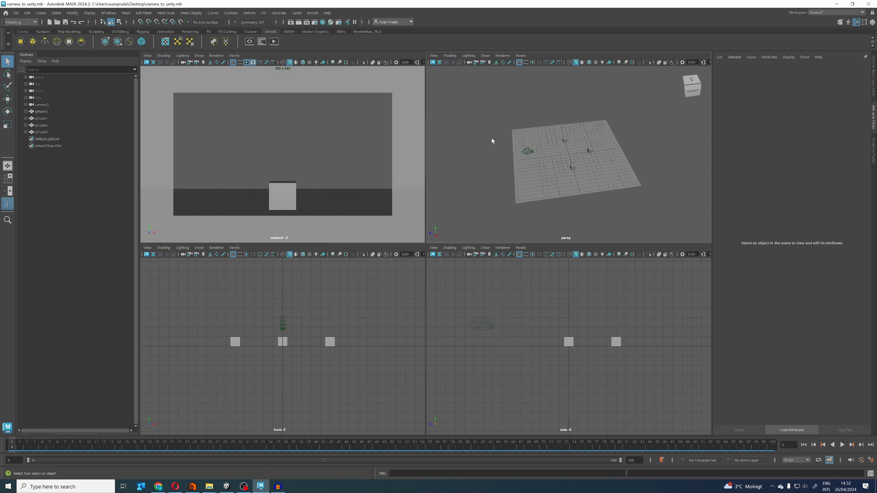
key(space)
mouse_move(13, 447)
mouse_down()
mouse_move(613, 457)
mouse_move(835, 474)
mouse_move(10, 477)
mouse_move(774, 476)
mouse_move(611, 451)
mouse_move(10, 459)
mouse_up()
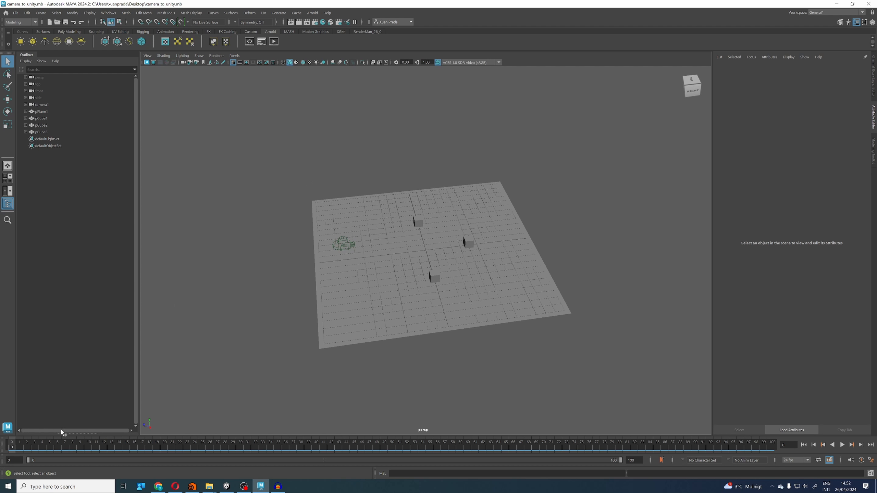
key(alt+v)
key(Escape)
Step: Create a polygon sphere at the origin and set its X, Y and Z scale to 0.1
click(41, 13)
mouse_move(73, 45)
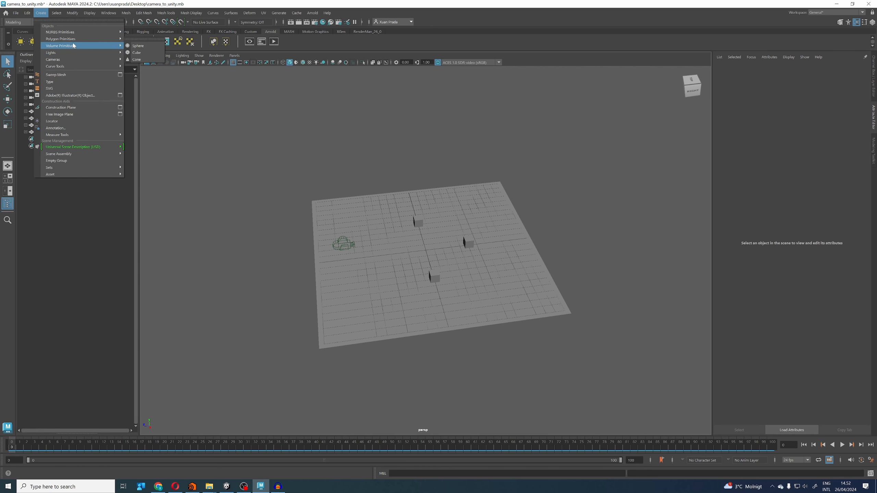
click(158, 41)
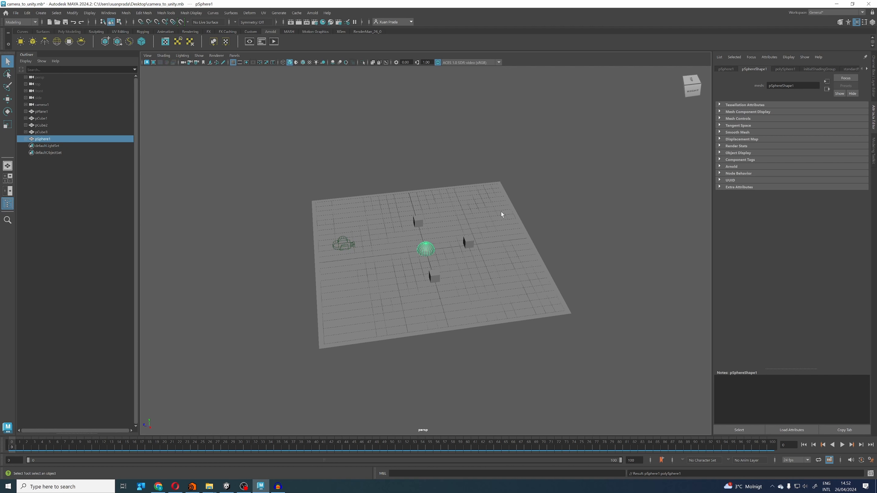
key(ctrl+a)
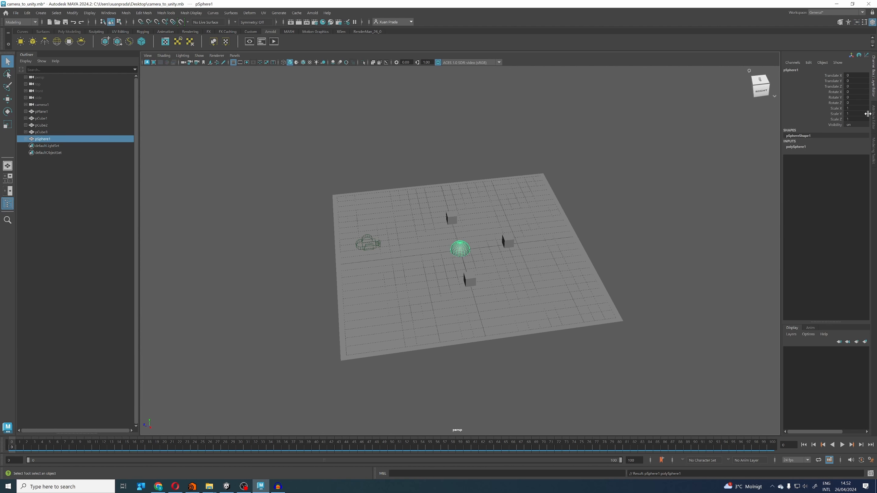
drag(854, 119, 856, 110)
text(0.1)
key(Return)
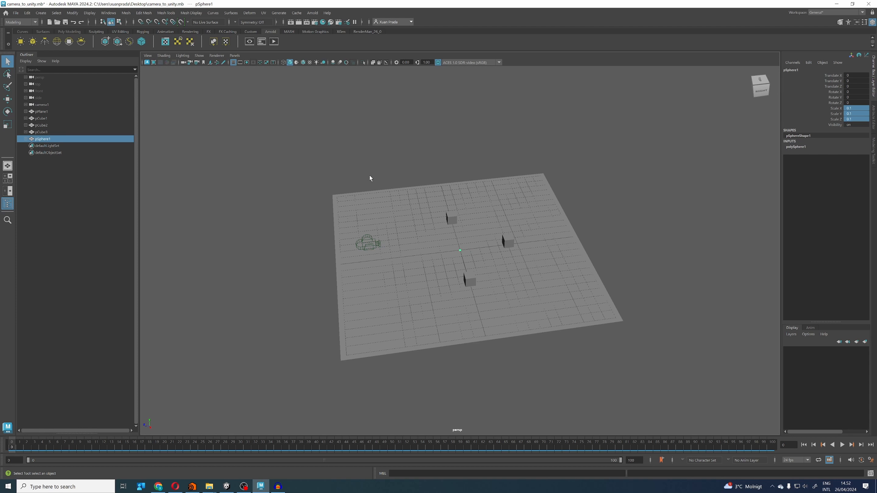
click(318, 164)
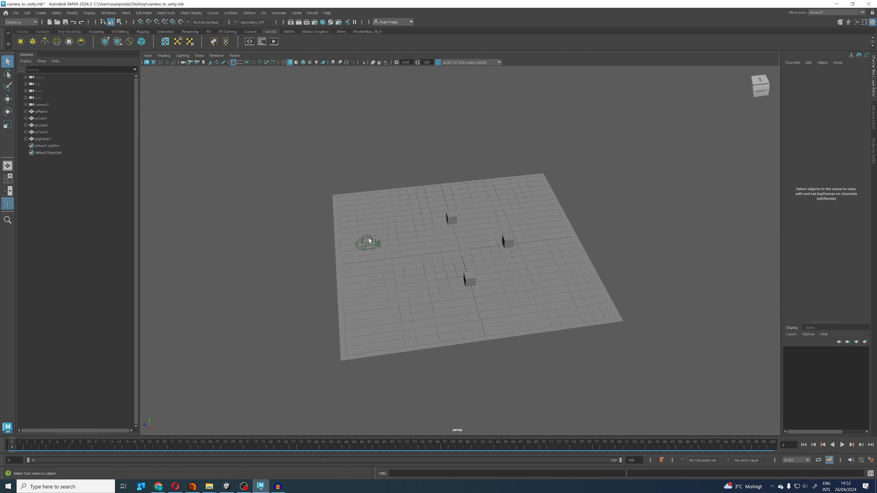
Step: Parent-constrain the sphere to camera1 on all translate and rotate axes, with Maintain offset turned off
click(369, 241)
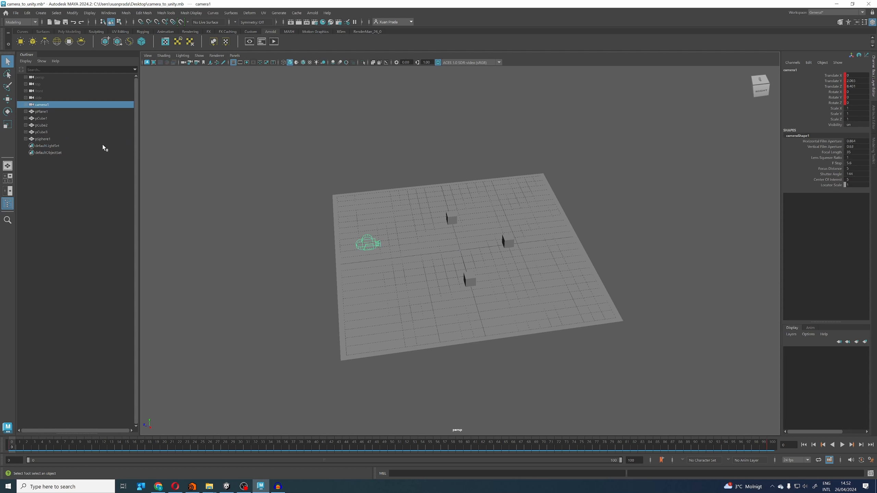
ctrl+click(54, 140)
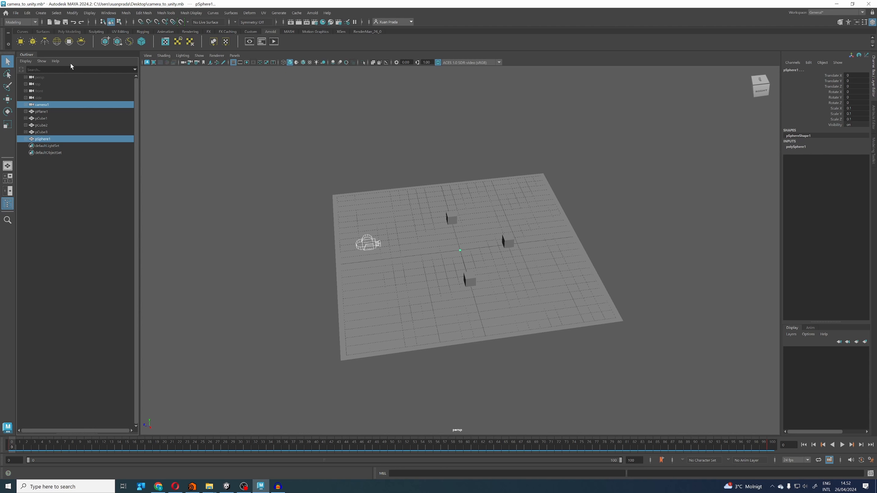
click(30, 23)
click(26, 46)
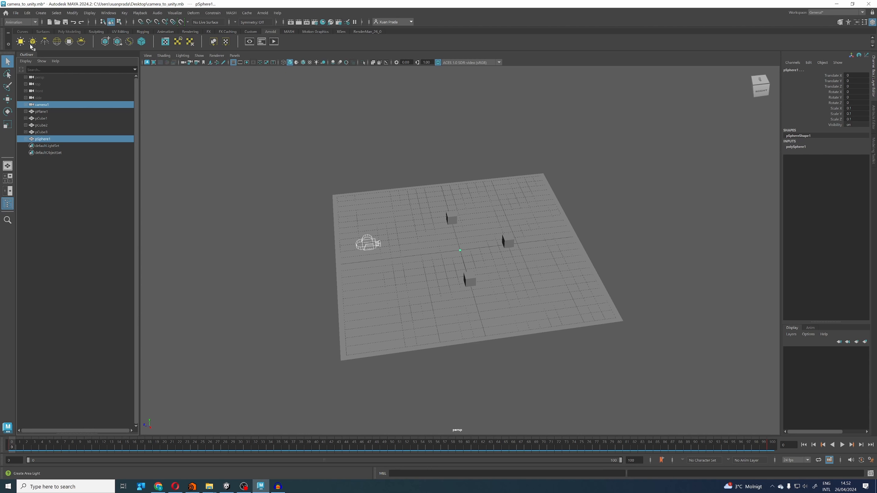
click(213, 13)
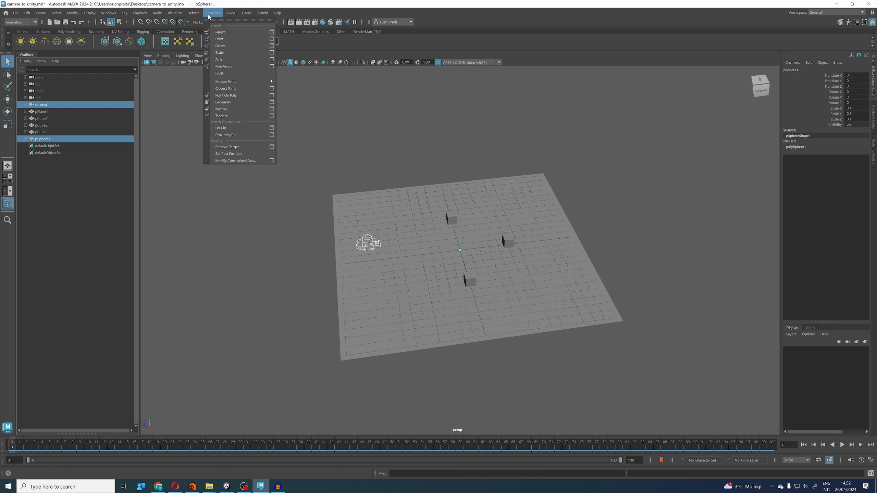
click(273, 34)
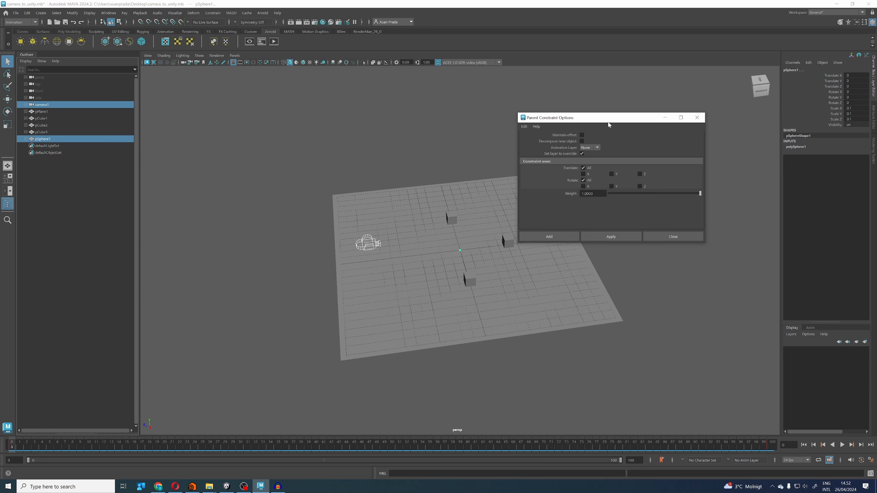
drag(608, 122, 281, 92)
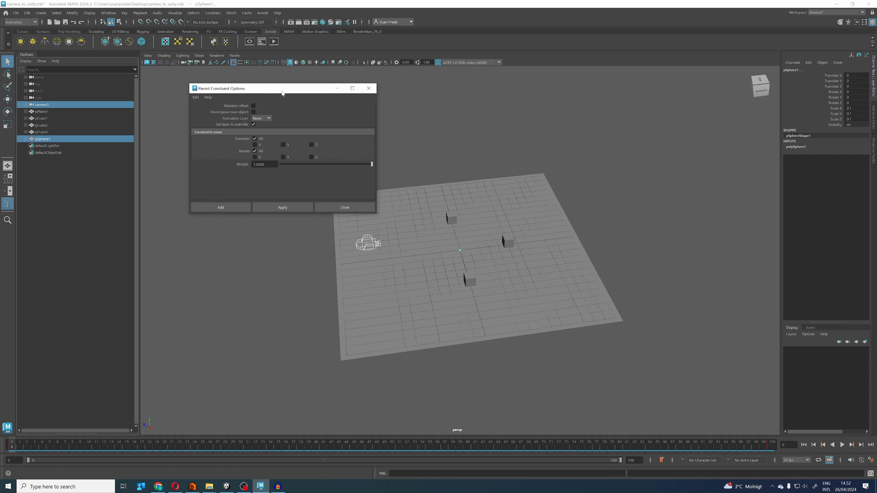
click(254, 106)
click(254, 106)
click(240, 204)
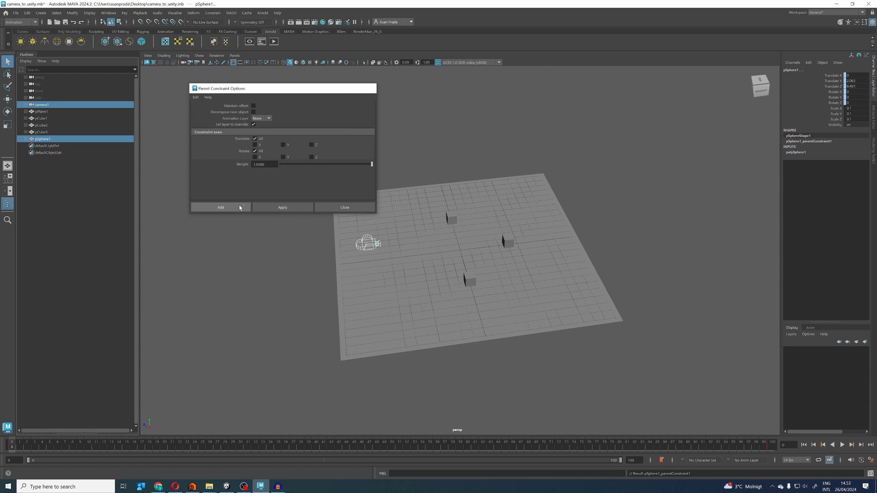
click(282, 262)
Step: Scrub and play the animation in the perspective view to check that the sphere follows the camera
scroll(336, 262, up, 5)
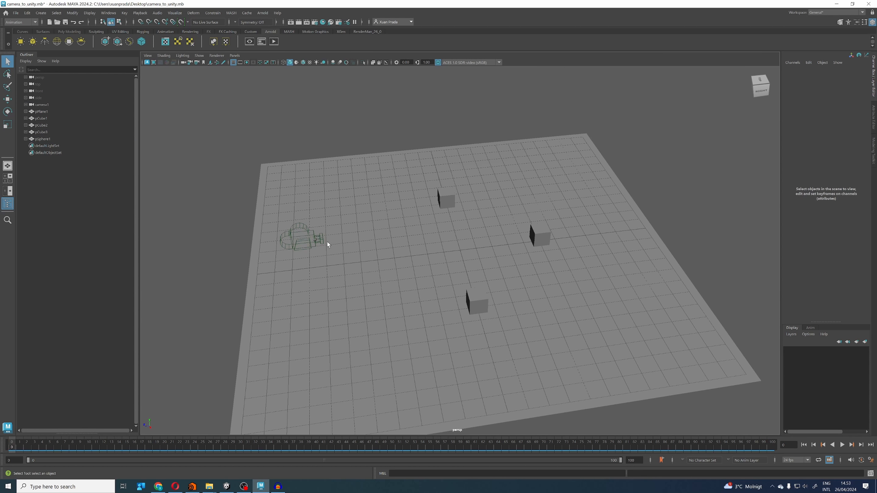
alt+middle_drag(290, 246, 362, 235)
alt+drag(362, 235, 428, 227)
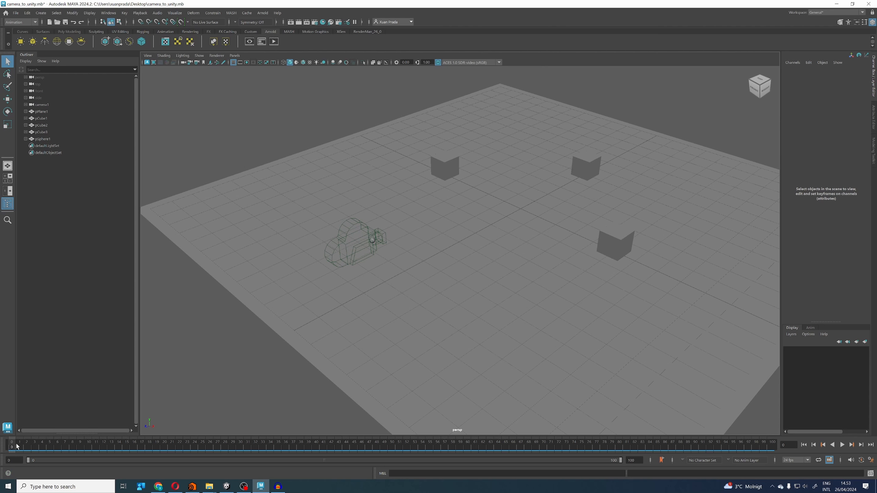
drag(16, 446, 529, 440)
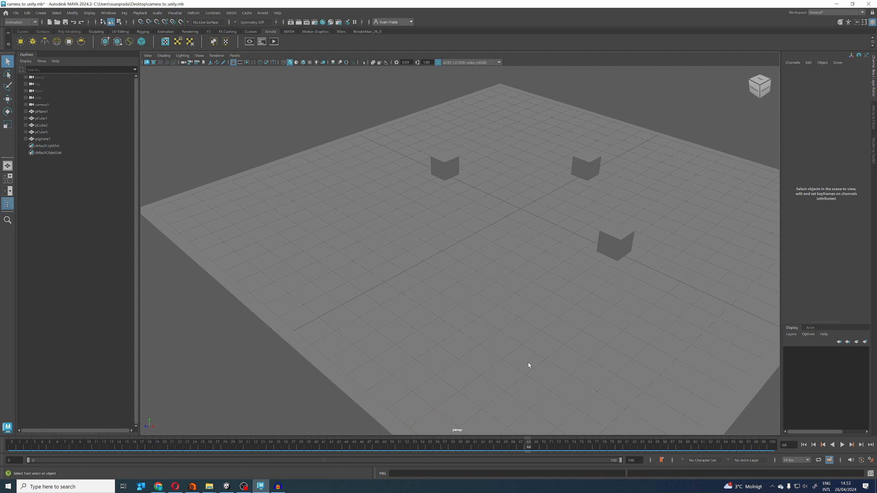
alt+right_drag(528, 363, 345, 359)
alt+drag(344, 358, 295, 327)
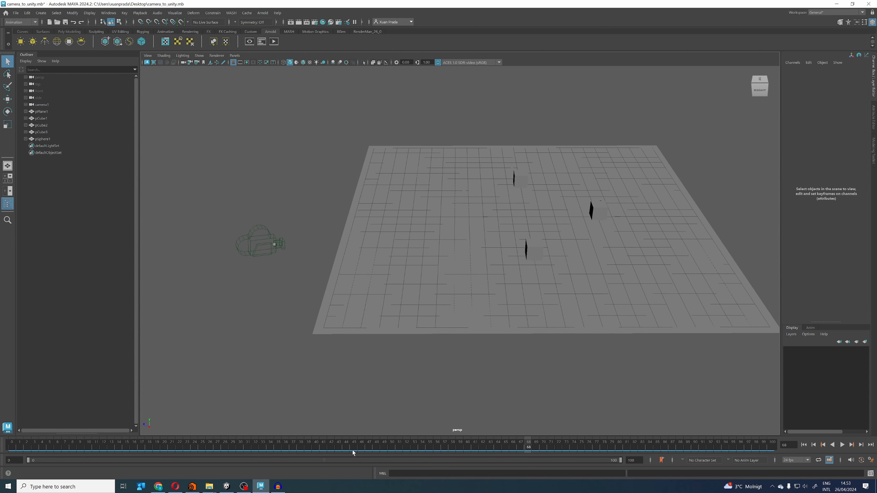
key(alt+v)
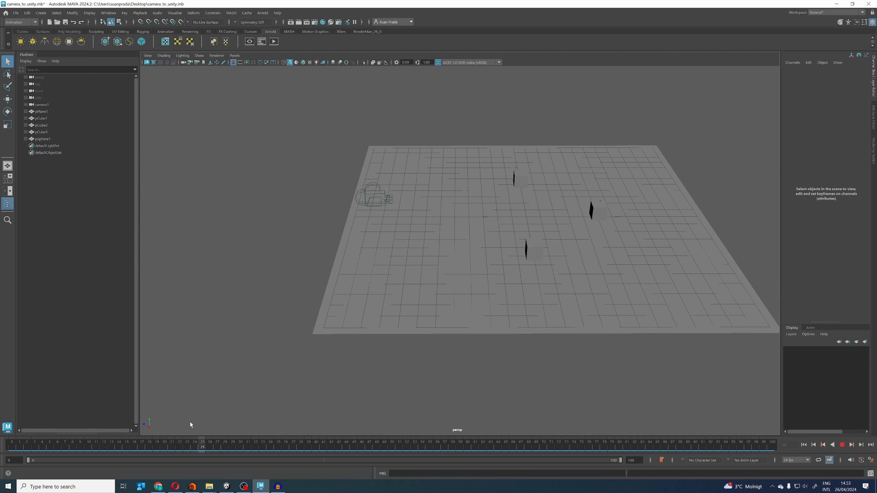
key(alt+v)
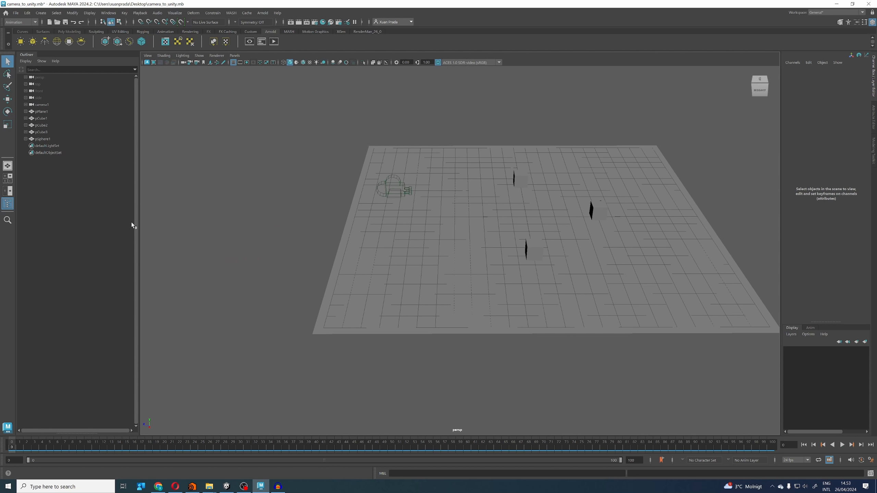
Step: Compare camera1 with the constrained sphere and play the animation while examining the sphere's translate and rotate channels
alt+drag(409, 212, 377, 227)
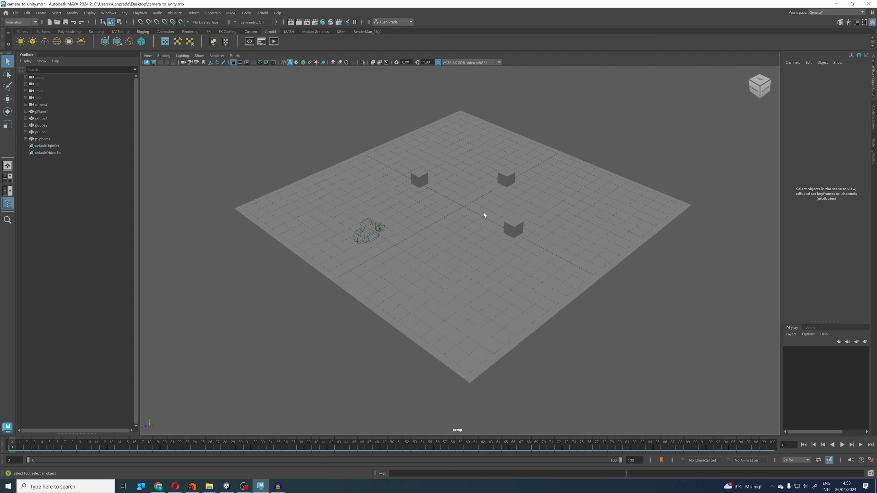
alt+drag(378, 238, 365, 215)
click(376, 196)
click(396, 166)
alt+drag(396, 166, 390, 203)
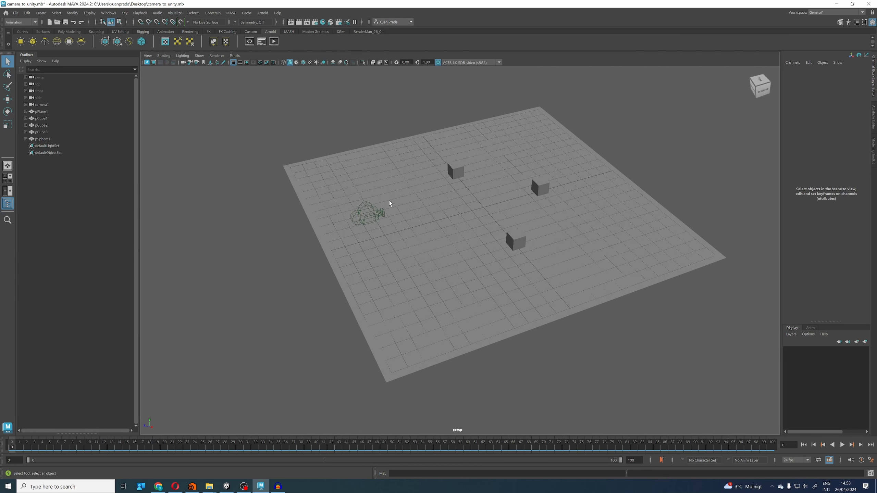
click(368, 208)
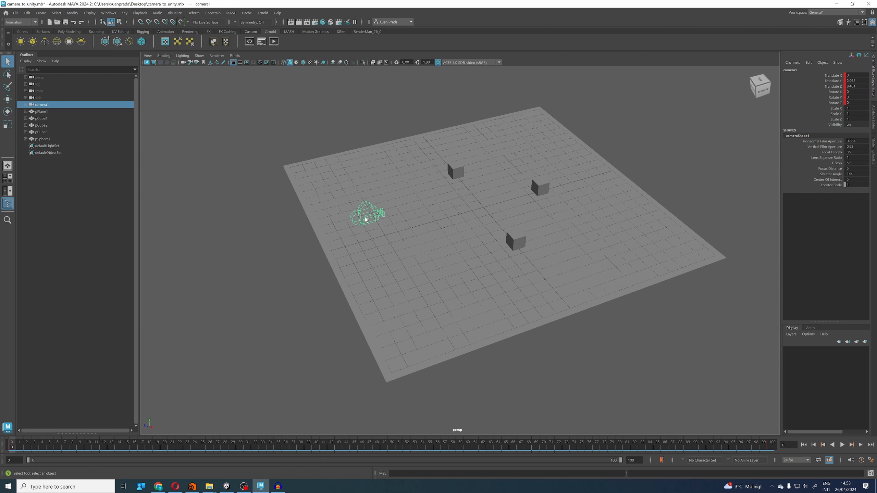
click(221, 190)
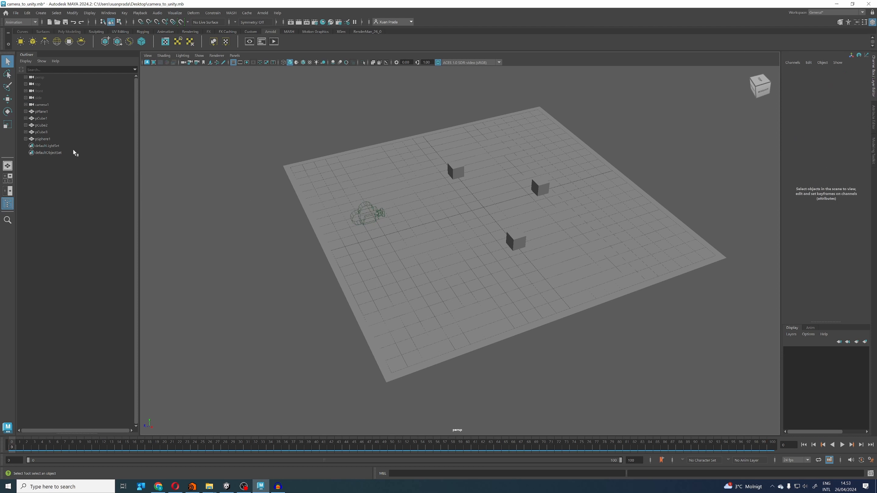
click(51, 139)
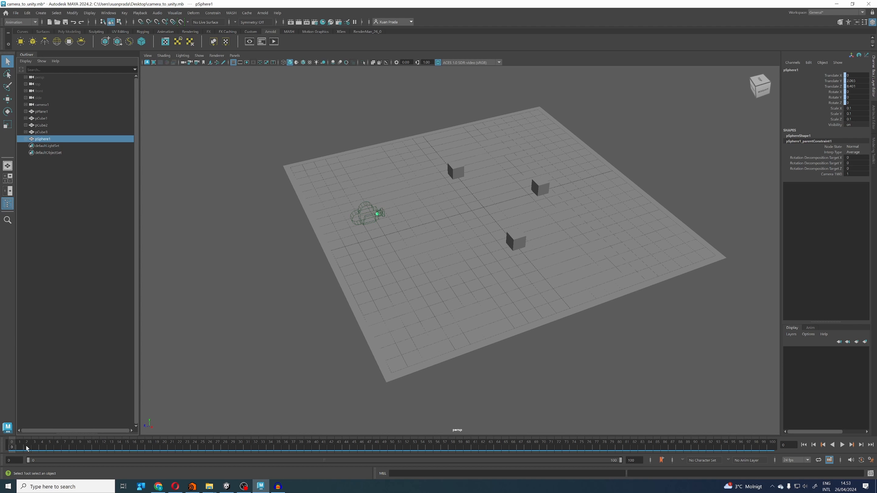
key(alt+v)
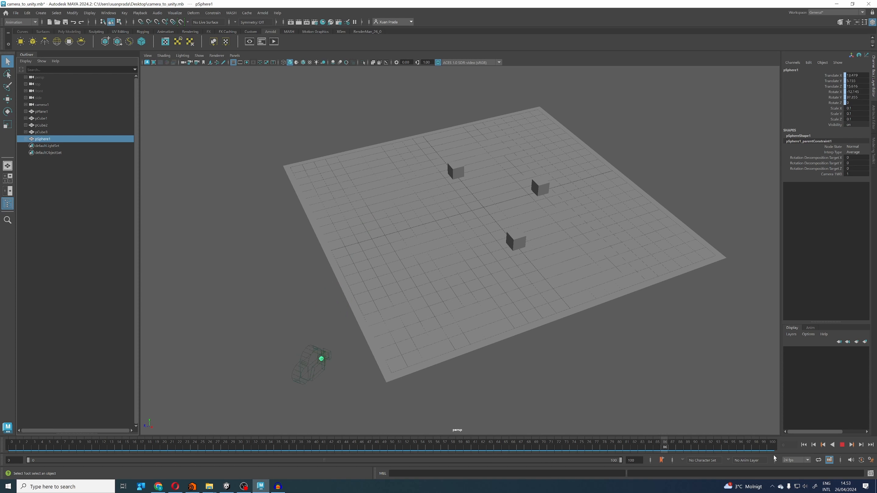
key(alt+v)
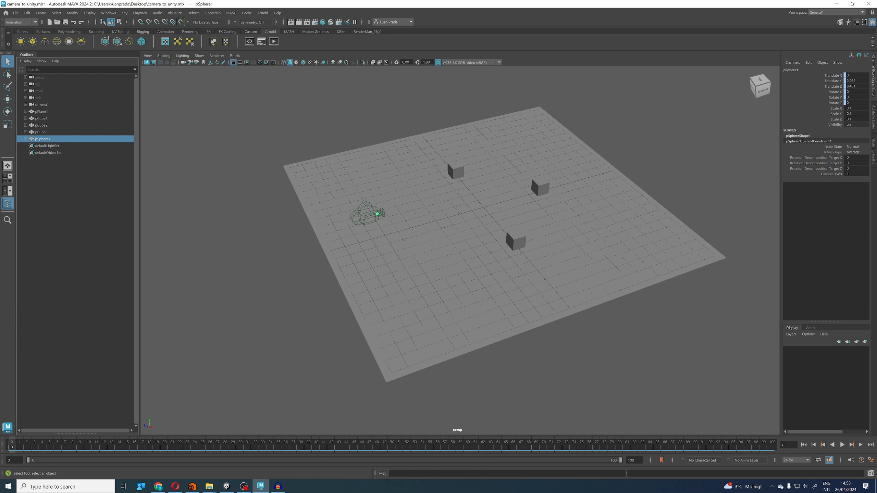
Step: Select the plane and the three cubes together with the sphere, and scrub through the animation
ctrl+click(41, 132)
ctrl+click(41, 125)
ctrl+click(42, 118)
ctrl+click(42, 111)
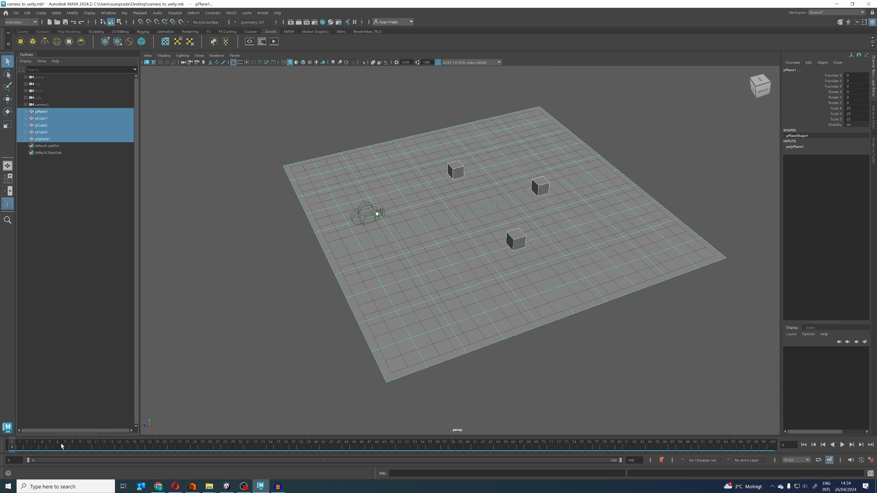
drag(61, 445, 318, 447)
Step: Export the selected objects to the Desktop as an FBX file named camera_from_maya, with animation baked from frame 0 to 100
click(15, 12)
click(92, 104)
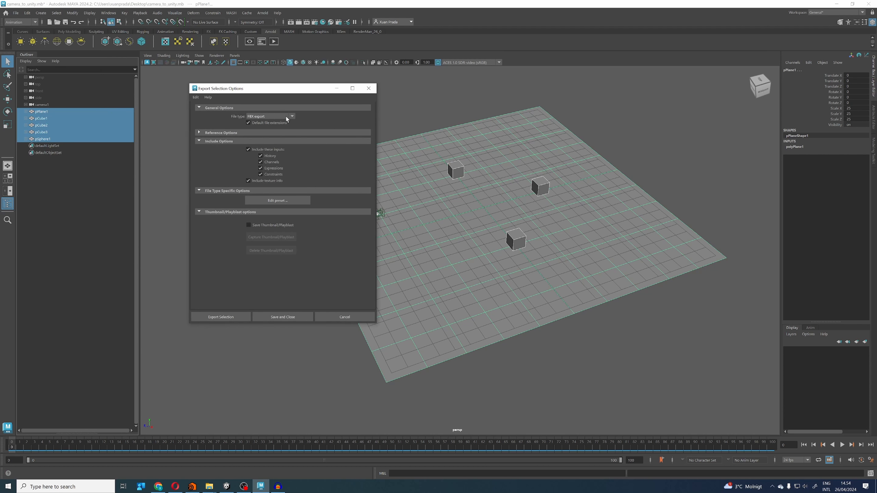
click(292, 201)
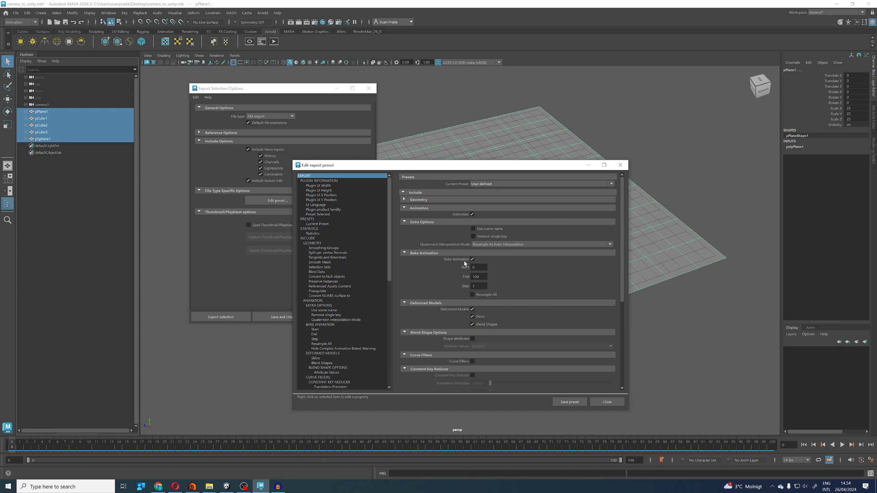
click(607, 402)
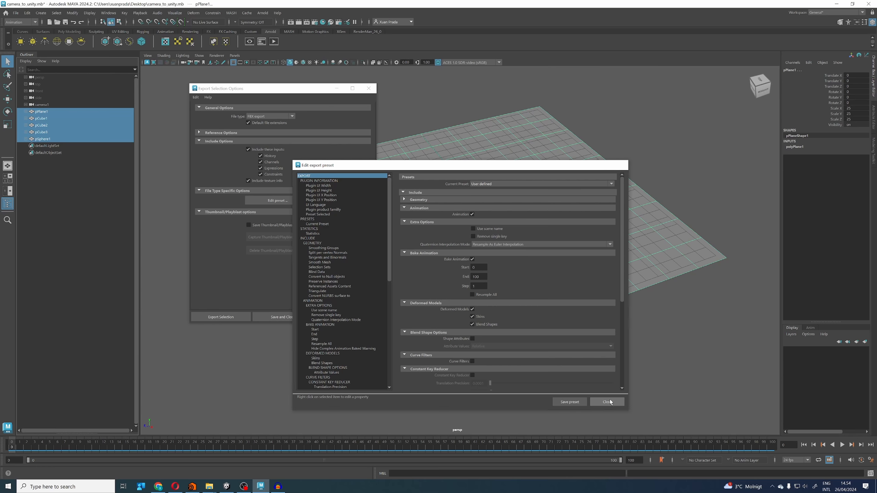
click(239, 318)
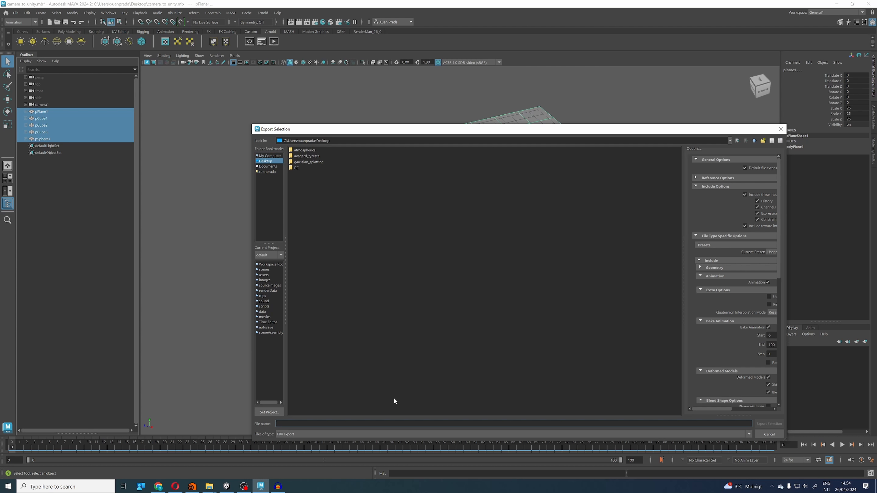
text(camera_from_maya)
drag(704, 409, 715, 408)
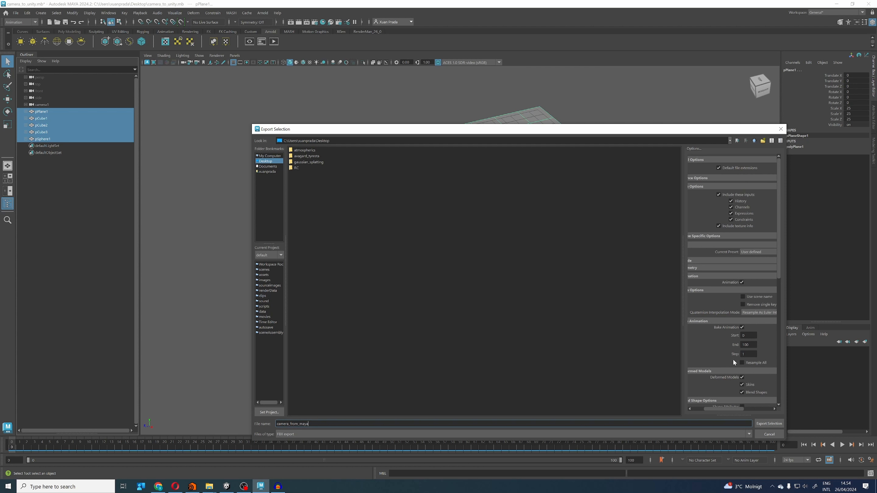
click(769, 425)
click(454, 336)
Step: Start a new empty scene and import camera_from_maya.fbx from the Desktop into it
key(ctrl+n)
click(438, 255)
click(16, 13)
click(24, 93)
click(317, 175)
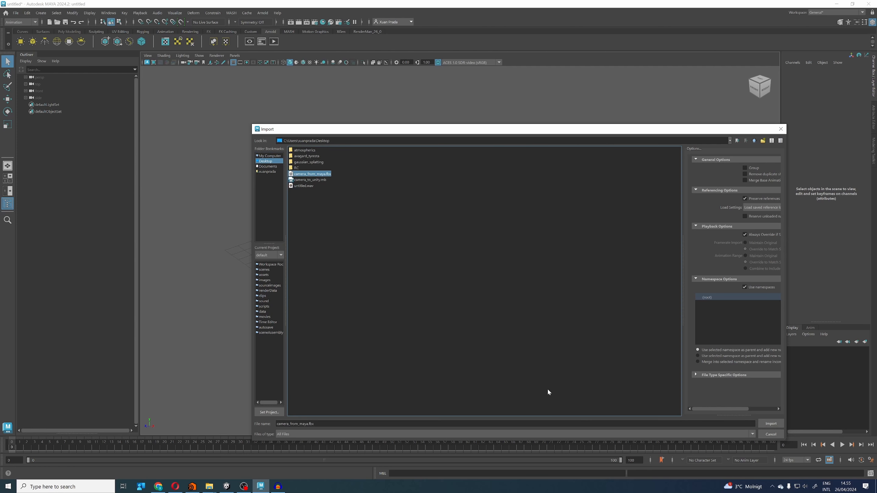
click(770, 425)
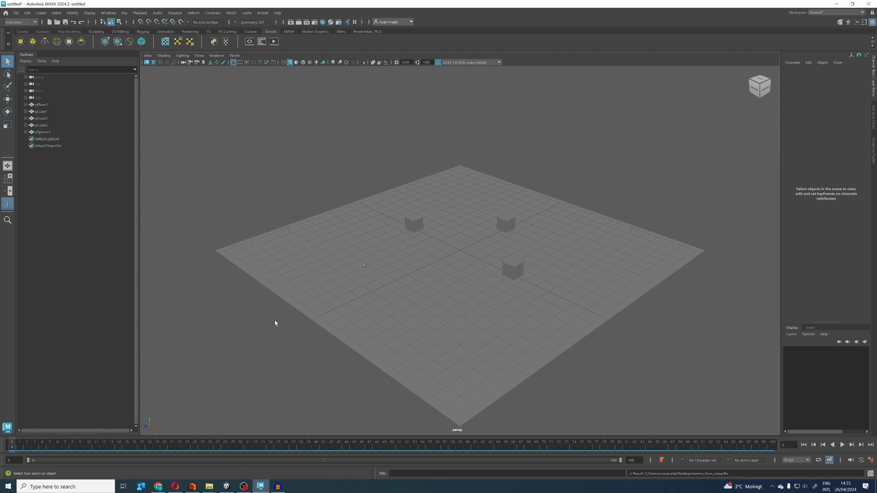